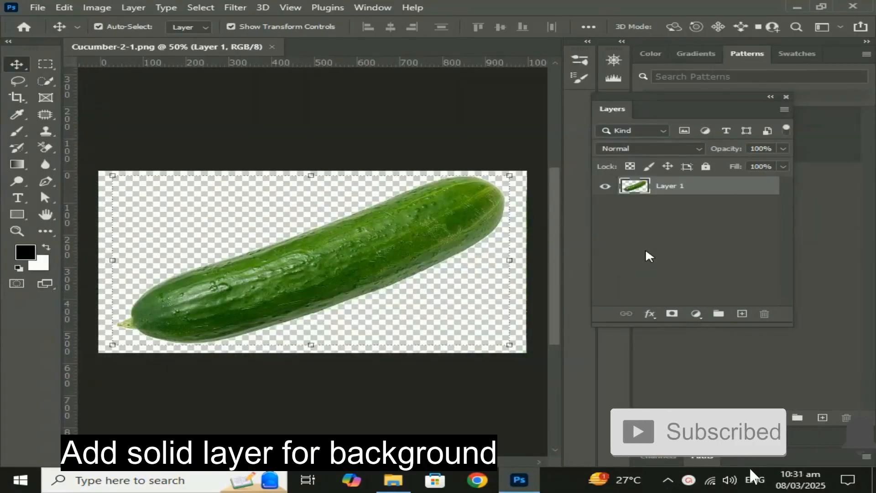
Step: Add a solid colour fill layer in white (ffffff) and place it beneath the cucumber layer
click(671, 314)
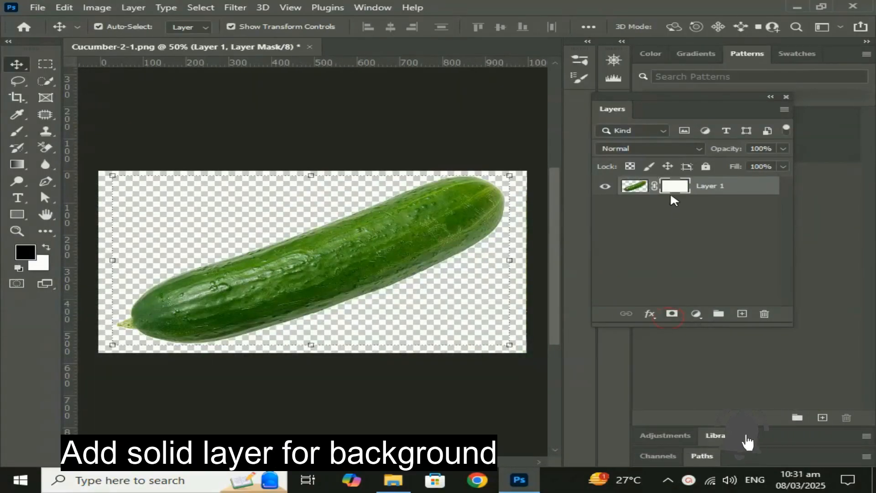
key(ctrl+z)
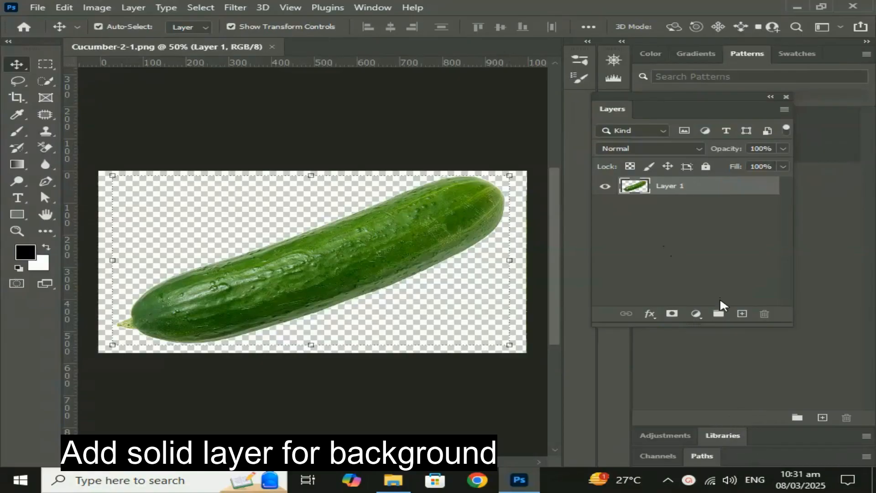
click(697, 314)
click(725, 90)
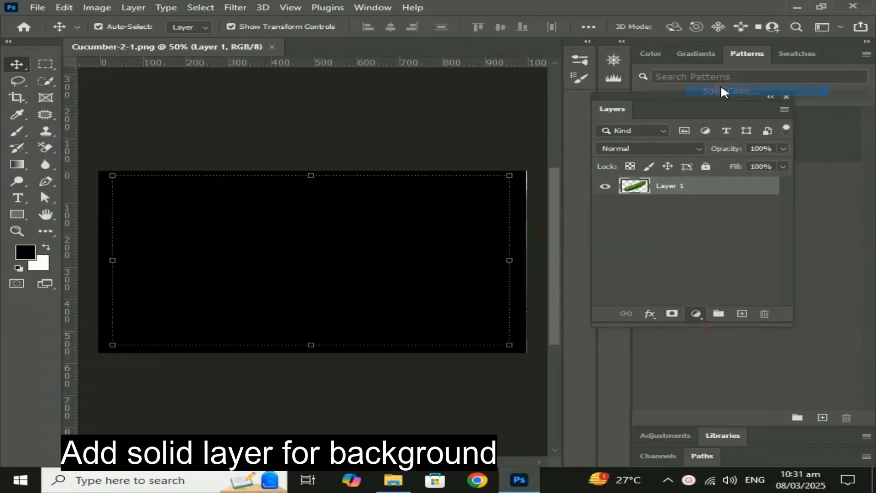
text(ffffff)
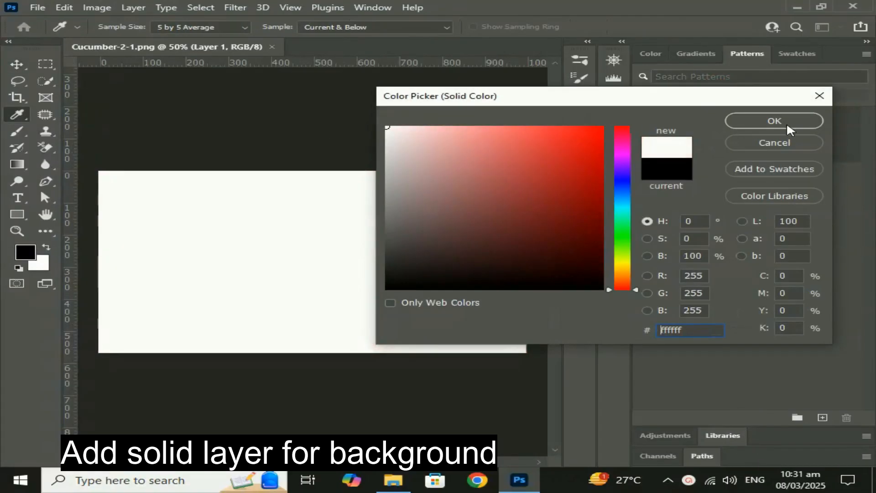
click(787, 121)
key(ctrl+bracketleft)
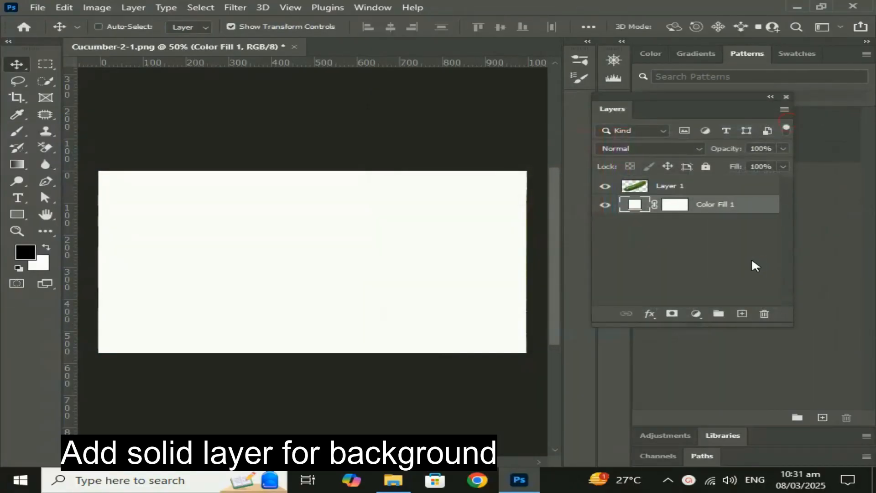
click(721, 271)
Step: Add the text "CUCUMBER" above the cucumber layer in black Montserrat ExtraBold at 93.21 pt
click(667, 186)
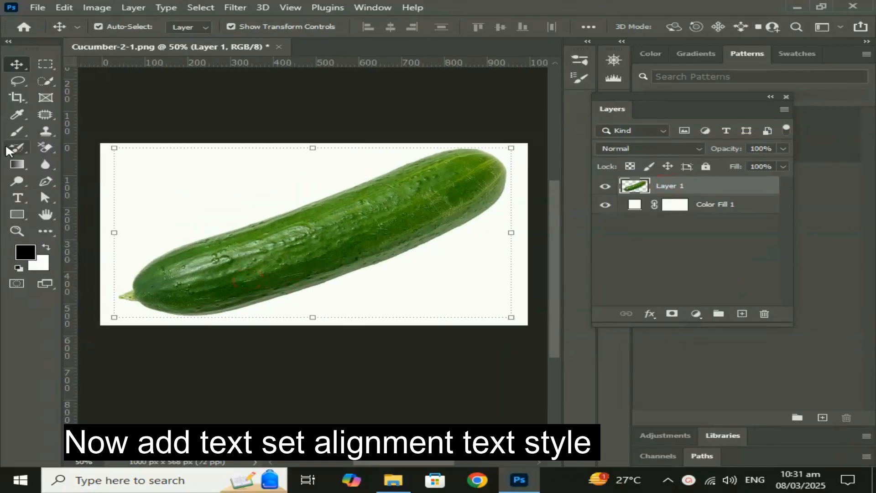
click(22, 197)
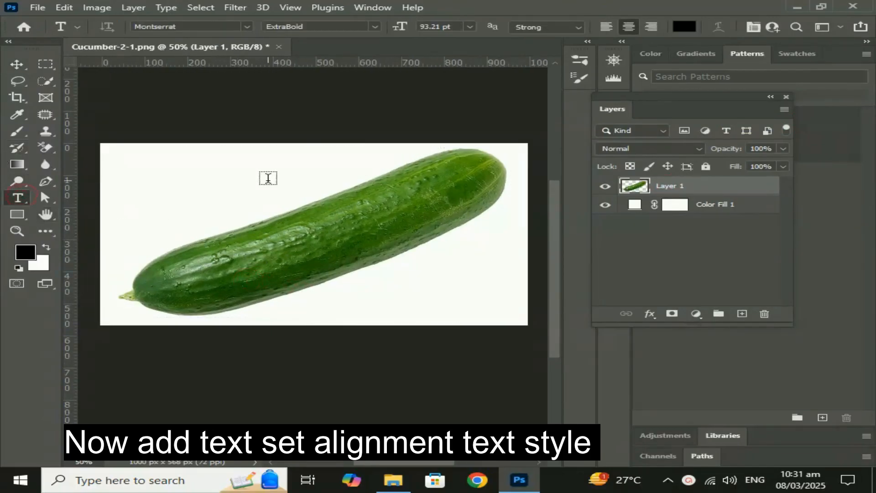
click(227, 182)
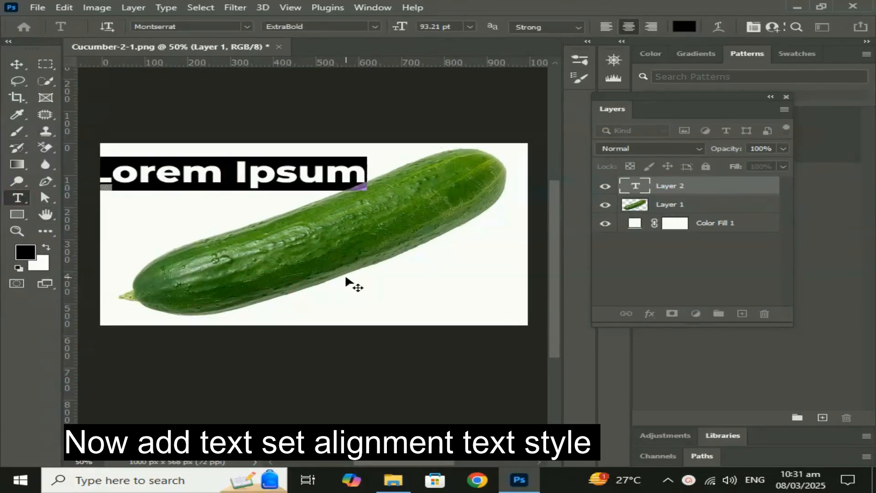
text(CUCUMBER)
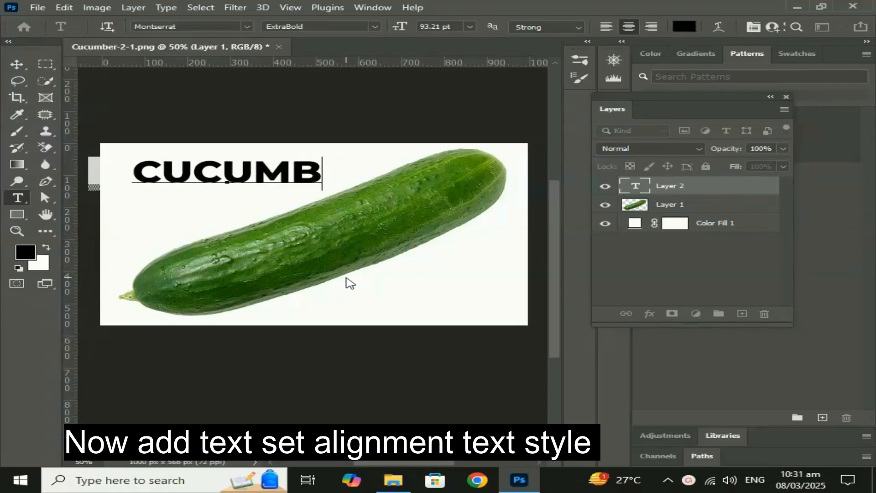
click(17, 65)
Step: Move the CUCUMBER text onto the middle of the cucumber and rotate it about -24° to follow its slant
drag(299, 176, 372, 237)
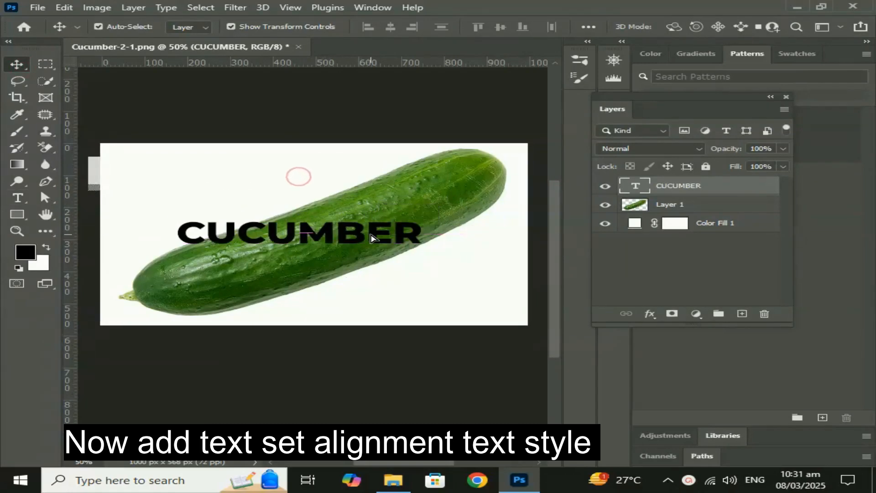
drag(450, 274, 419, 214)
key(ctrl+t)
drag(335, 211, 363, 211)
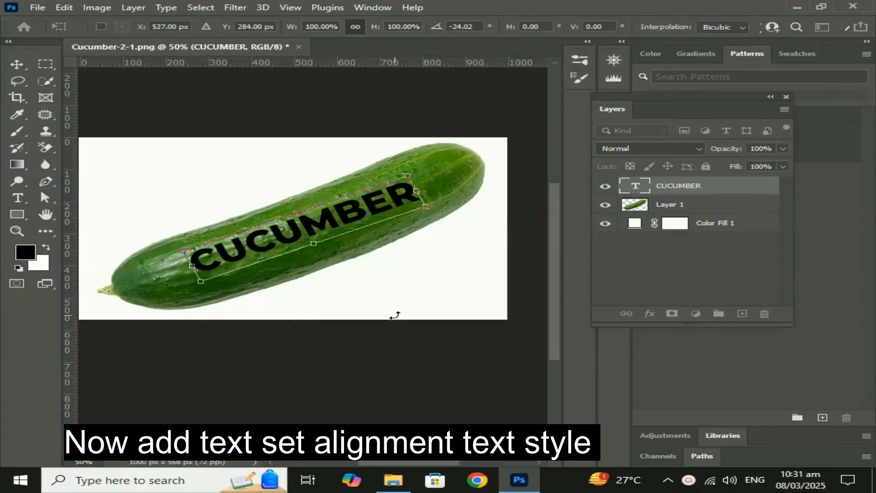
key(Return)
Step: Convert the CUCUMBER text layer to a smart object and warp its last letters to fill the cucumber's upper end
right_click(686, 187)
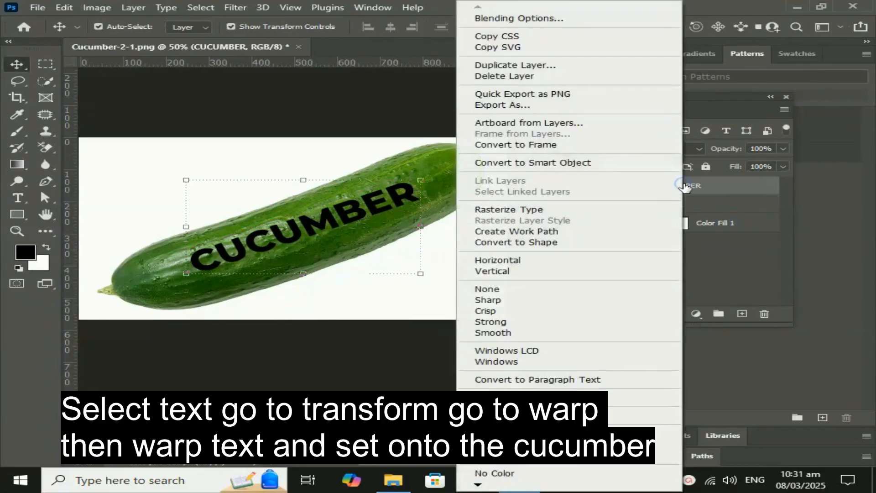
click(539, 165)
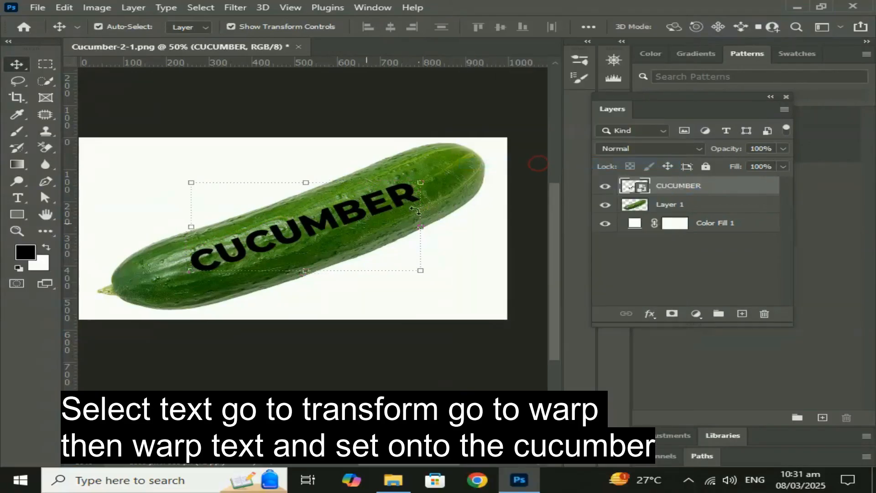
key(ctrl+t)
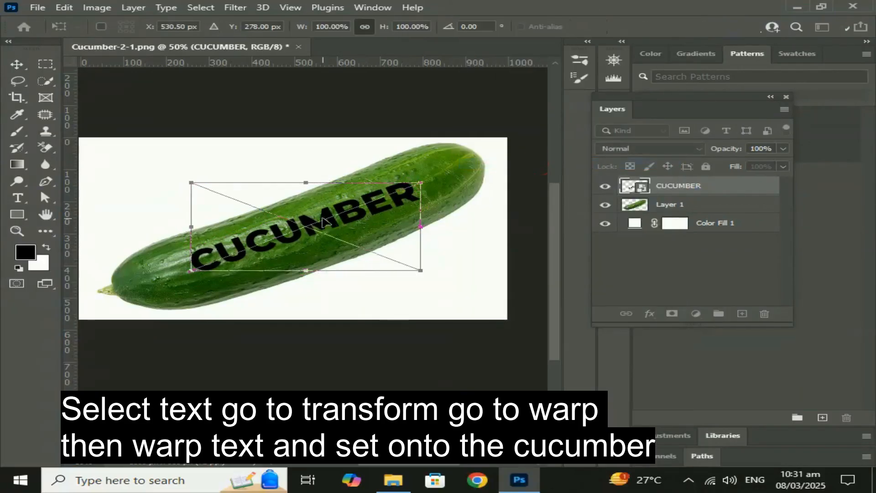
right_click(325, 215)
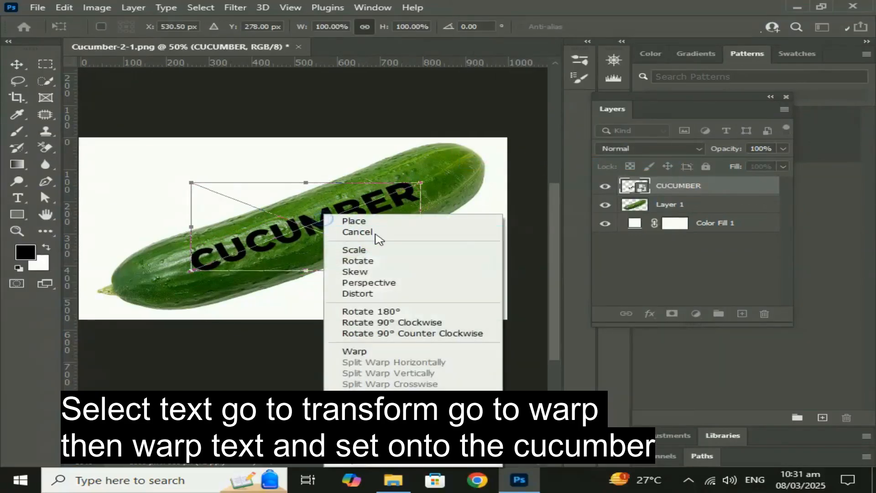
click(358, 351)
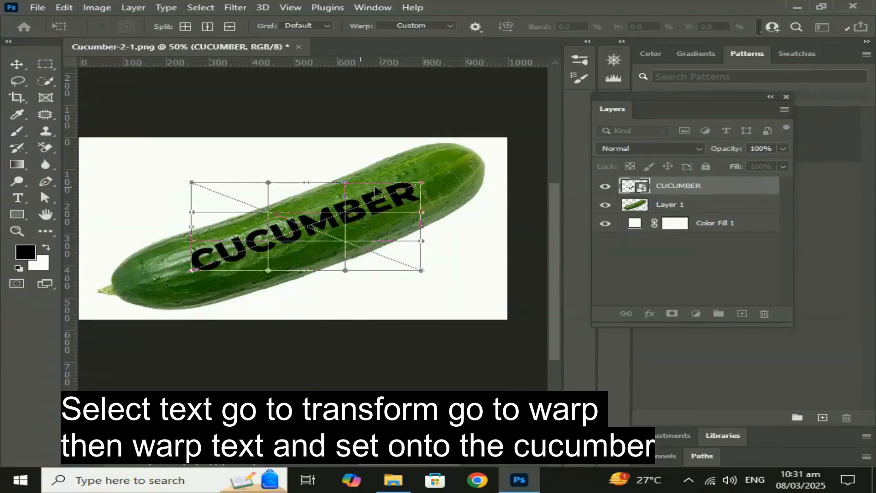
drag(375, 190, 309, 104)
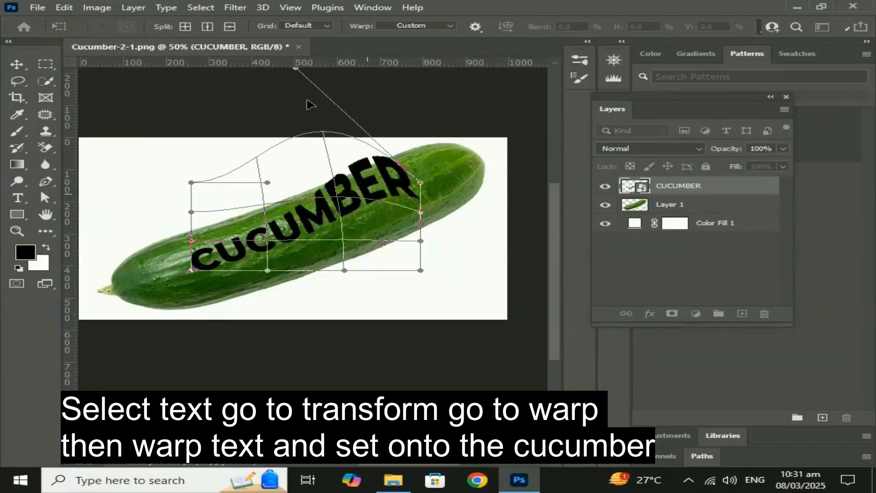
drag(420, 242, 515, 389)
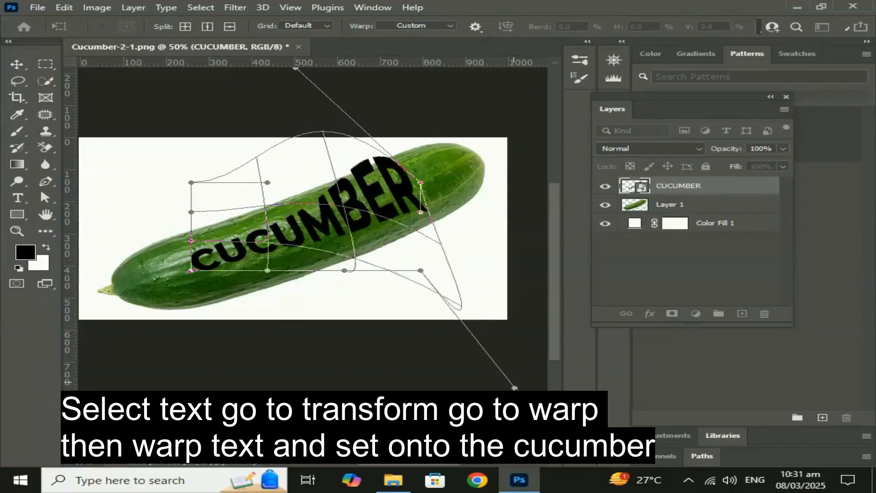
drag(387, 224, 450, 174)
Step: Warp the first letters of the text so they stretch across the cucumber's lower, stem end
drag(192, 272, 188, 309)
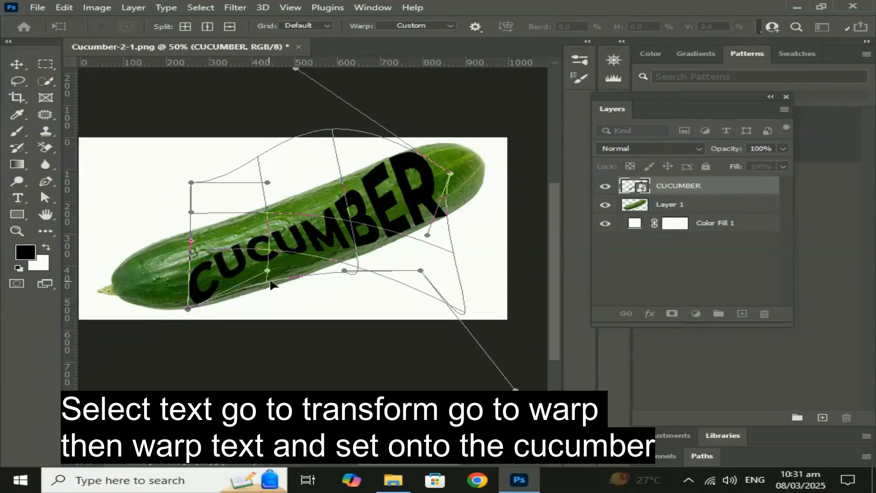
drag(270, 286, 272, 318)
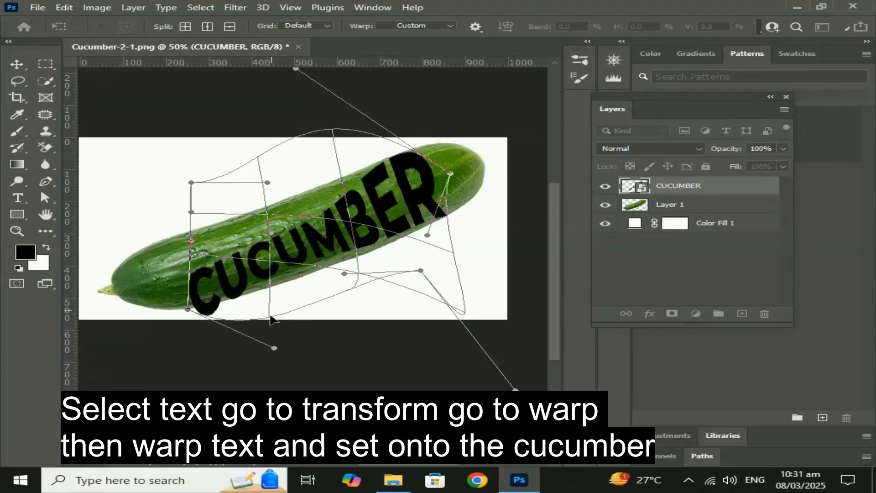
mouse_move(267, 213)
mouse_down()
mouse_move(238, 192)
mouse_move(270, 202)
mouse_up()
drag(192, 212, 155, 185)
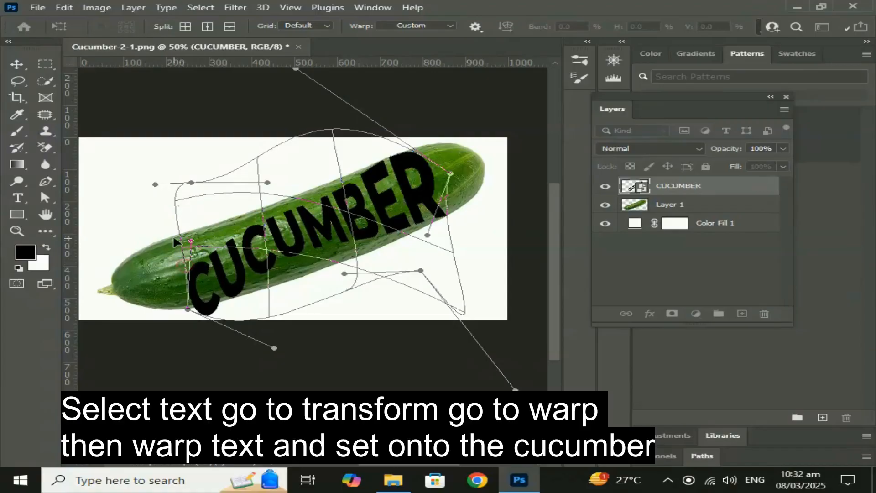
drag(195, 298, 178, 277)
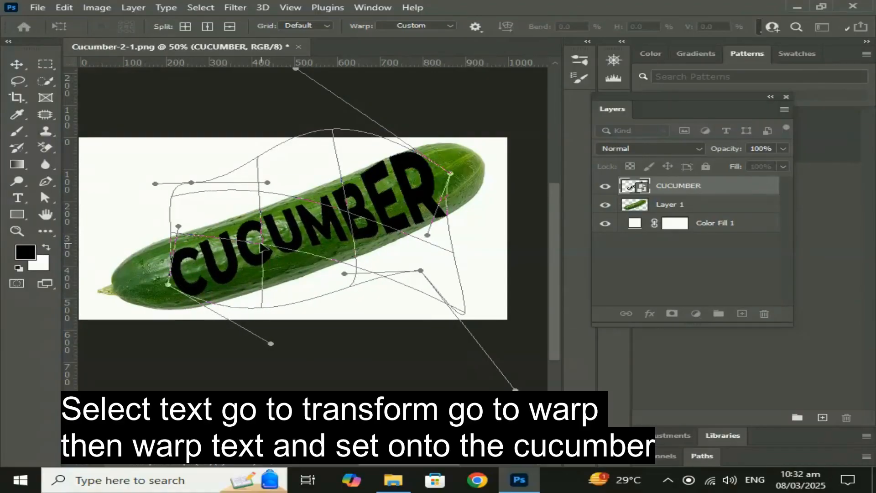
drag(261, 248, 263, 254)
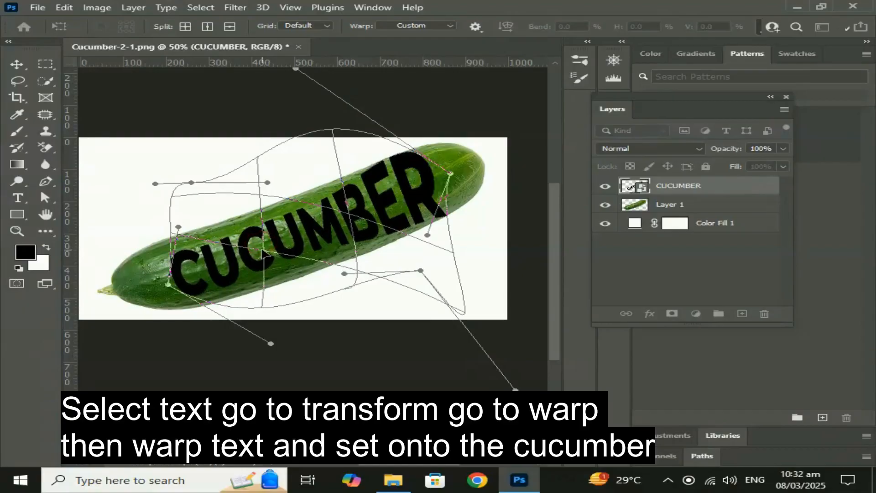
Step: Pull the warp's lower edge down and reshape its upper edge so the middle letters span the cucumber's width
click(257, 310)
drag(353, 289, 342, 322)
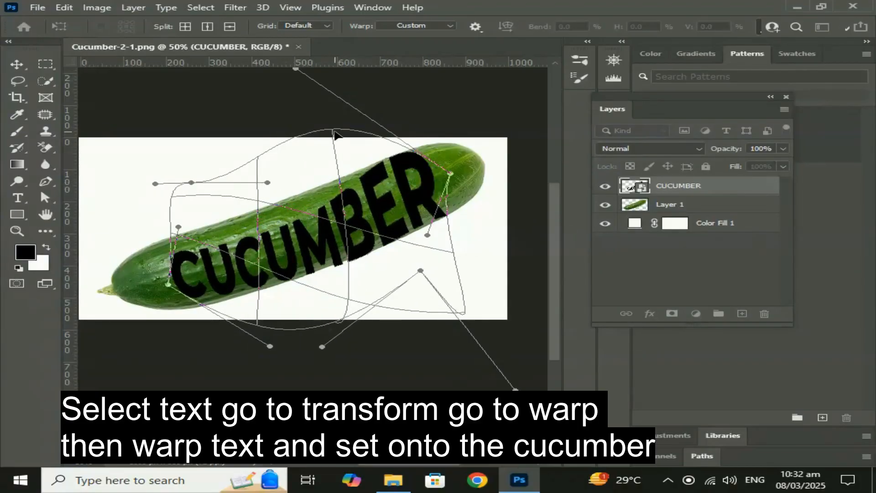
mouse_move(336, 133)
mouse_down()
mouse_move(349, 141)
mouse_move(340, 135)
mouse_move(327, 145)
mouse_up()
click(253, 166)
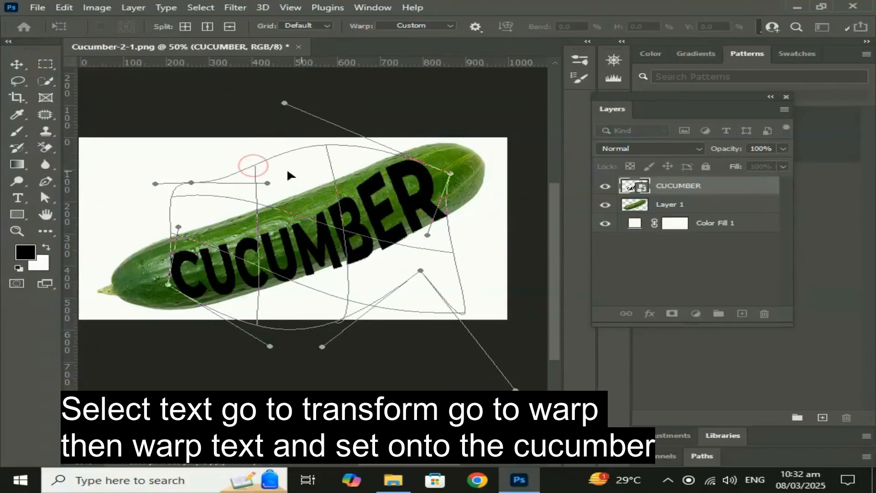
drag(265, 183, 131, 47)
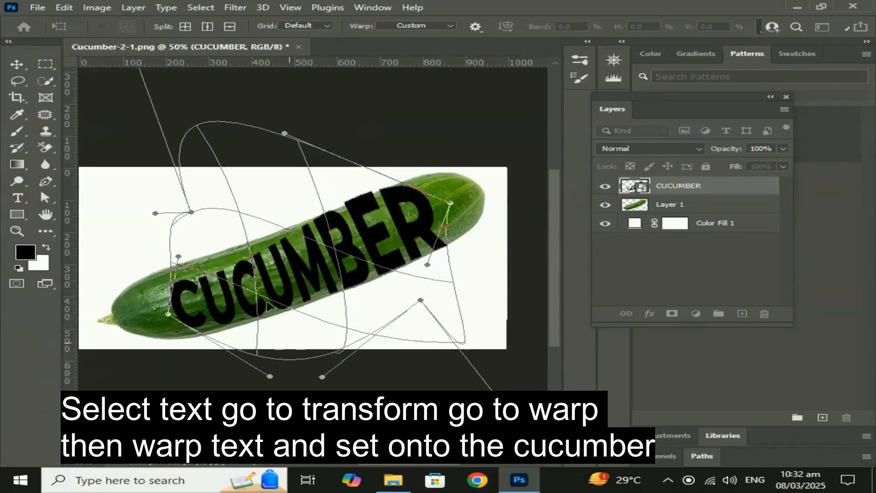
drag(304, 301, 394, 279)
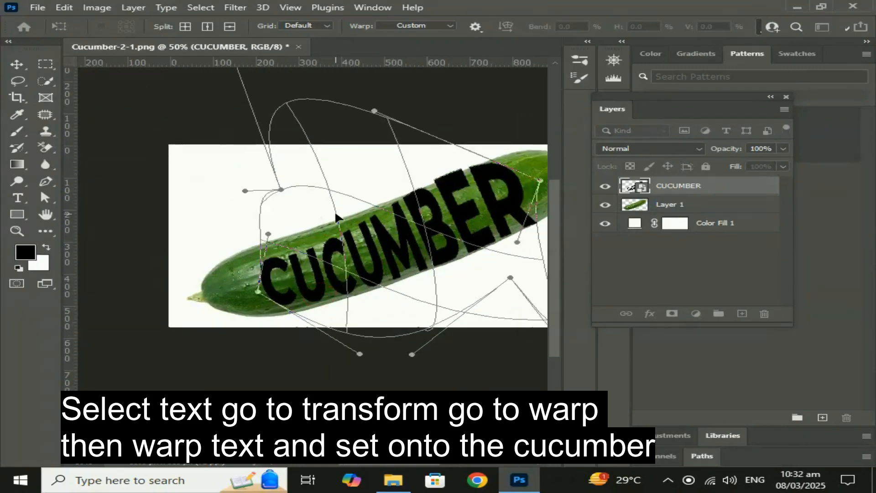
Step: Fine-tune the warp of the opening letters to the cucumber's outline, apply the warp and deselect the layer
drag(336, 214, 330, 209)
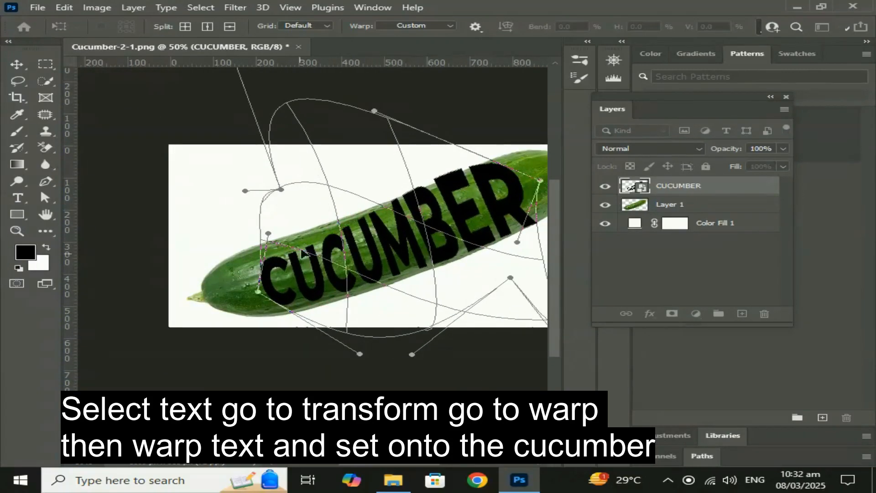
drag(295, 251, 282, 238)
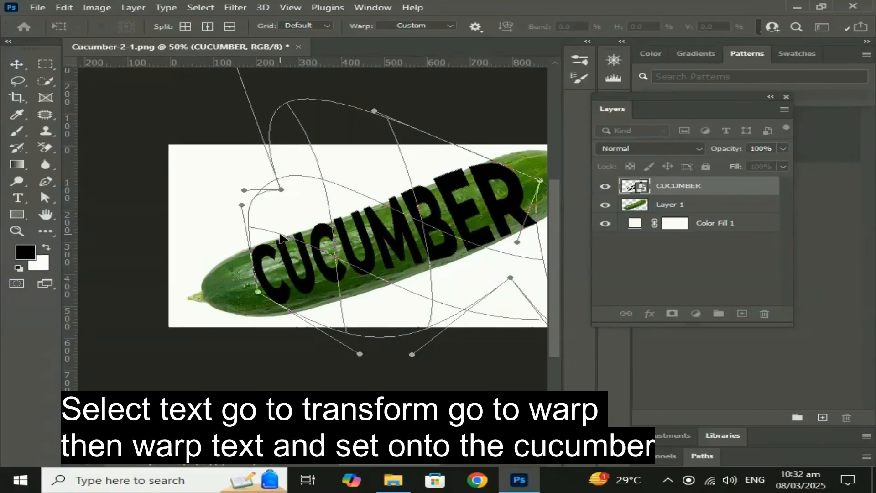
drag(337, 260, 339, 268)
drag(406, 293, 365, 279)
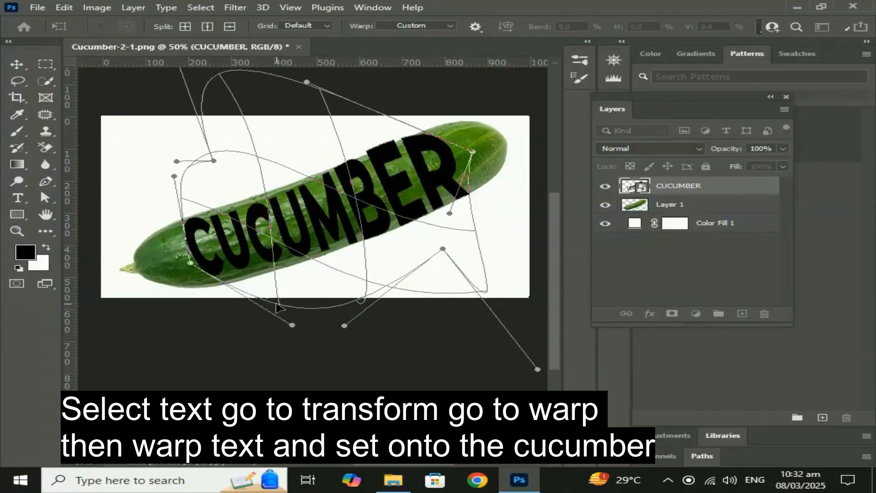
drag(273, 239, 268, 243)
key(Return)
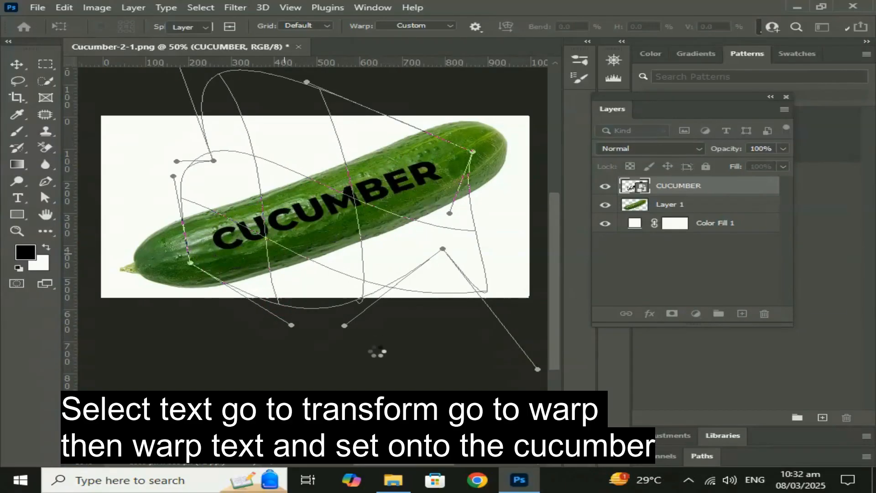
click(394, 378)
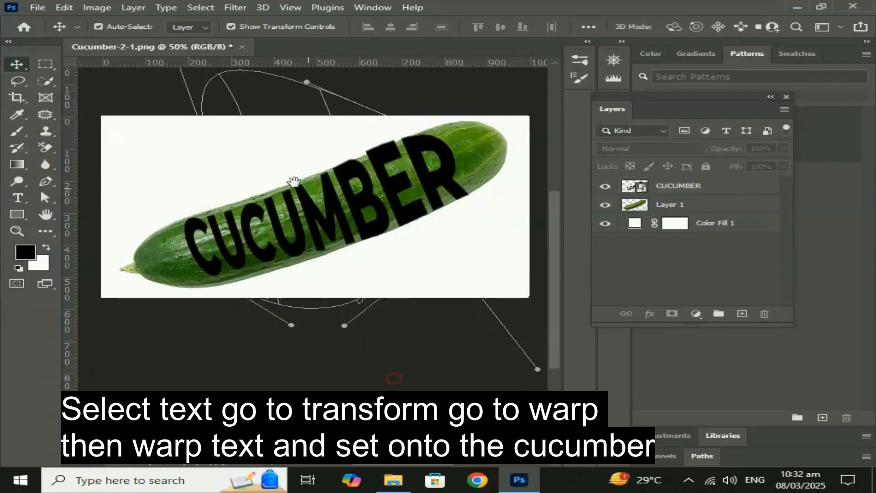
Step: Duplicate the cucumber layer (Layer 1) and place the copy above the CUCUMBER text layer
drag(295, 183, 261, 199)
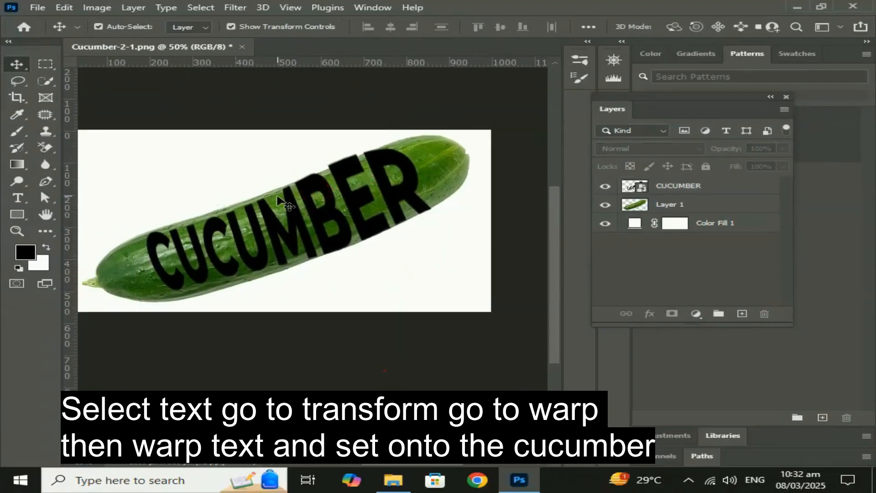
click(708, 204)
key(ctrl+j)
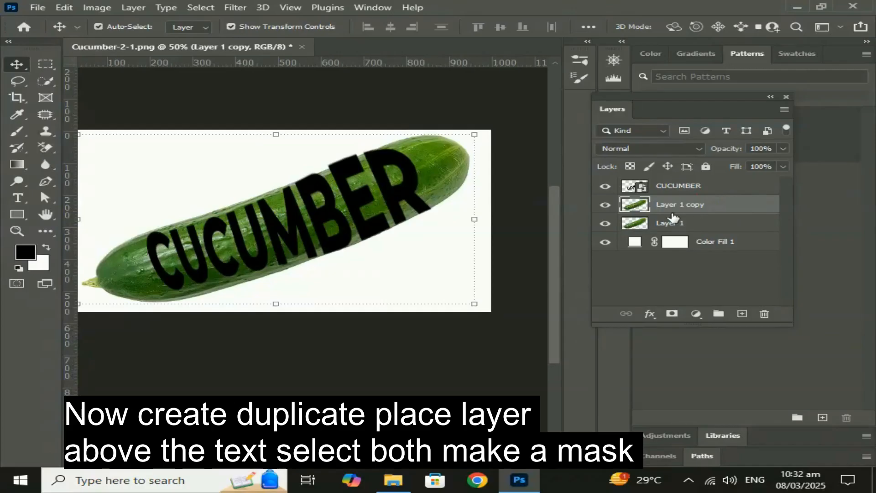
drag(673, 211, 659, 181)
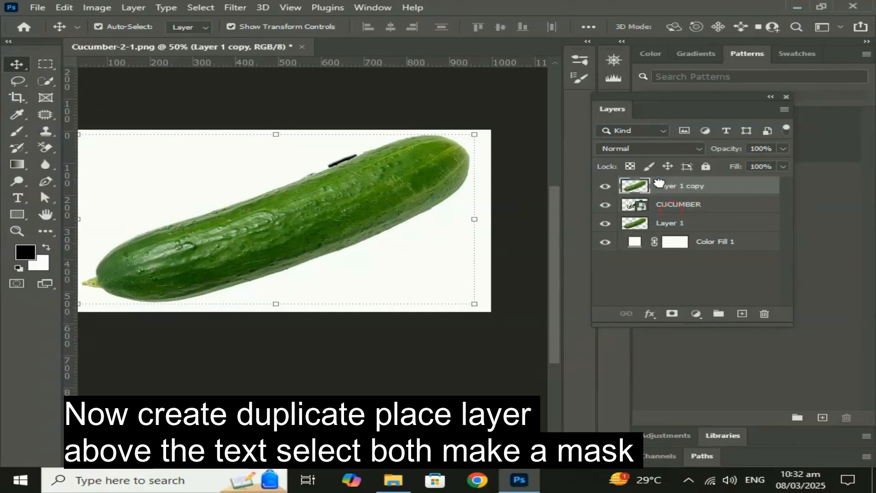
Step: Clip the Layer 1 copy to the CUCUMBER text layer, hide the original Layer 1 and deselect all layers
shift+click(693, 208)
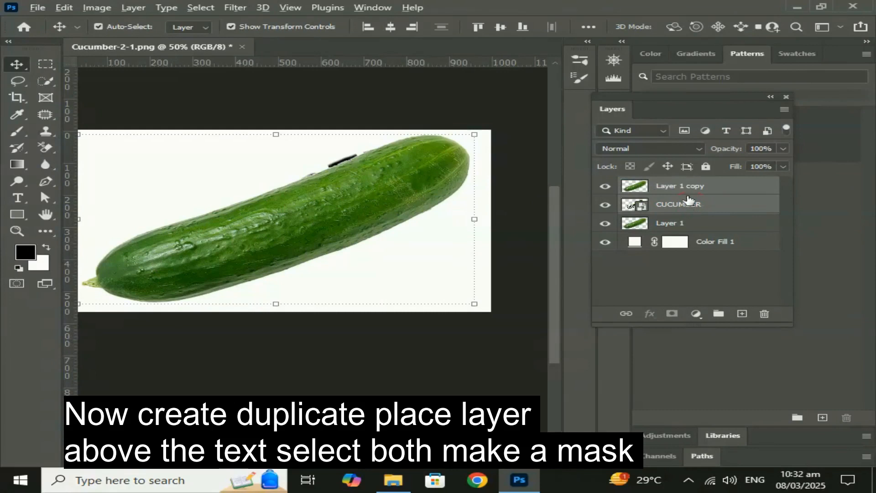
alt+click(687, 194)
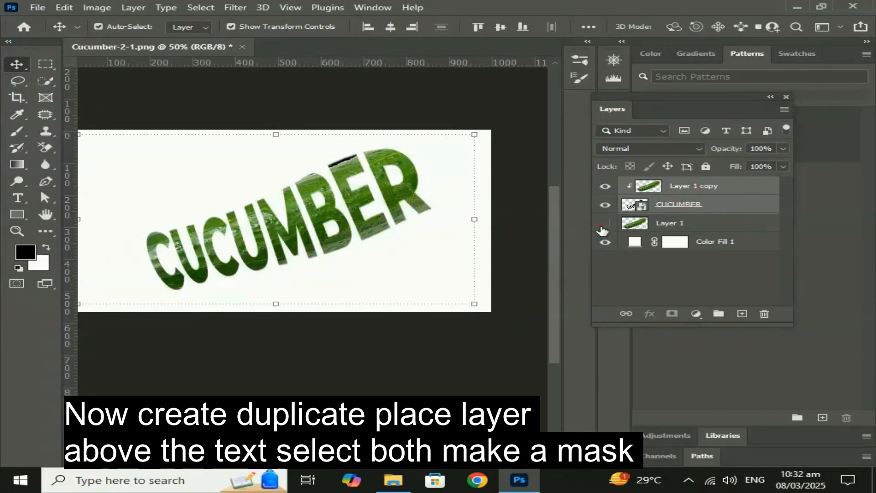
drag(332, 245, 366, 249)
click(360, 366)
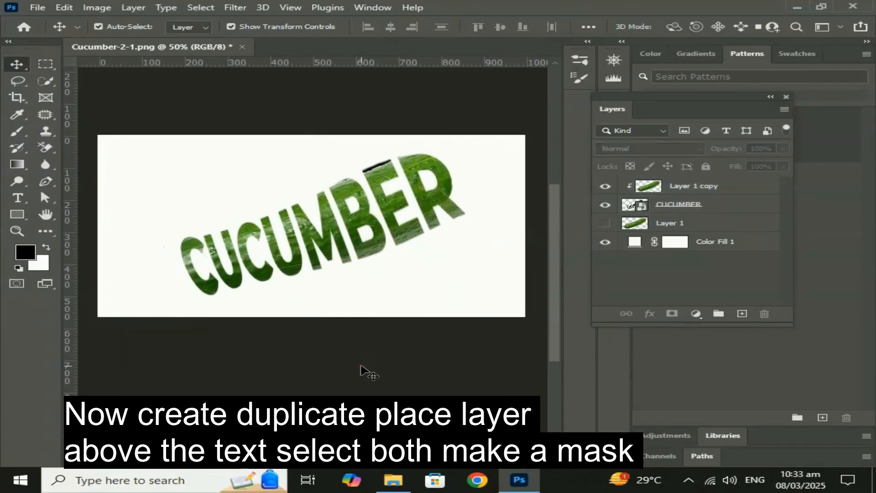
Step: Show Layer 1 again and add a layer mask to it
click(605, 224)
click(690, 223)
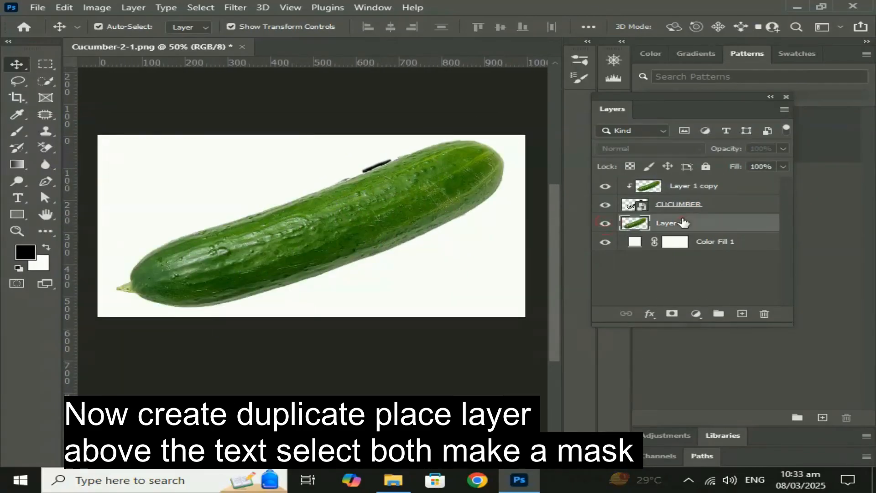
click(673, 314)
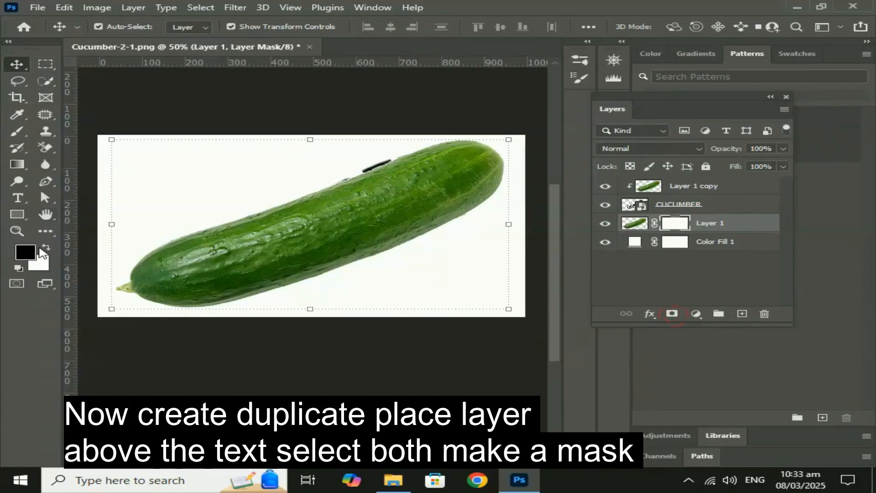
Step: Set up the Brush tool with white foreground and 100% hardness, and invert Layer 1's mask to black
click(44, 249)
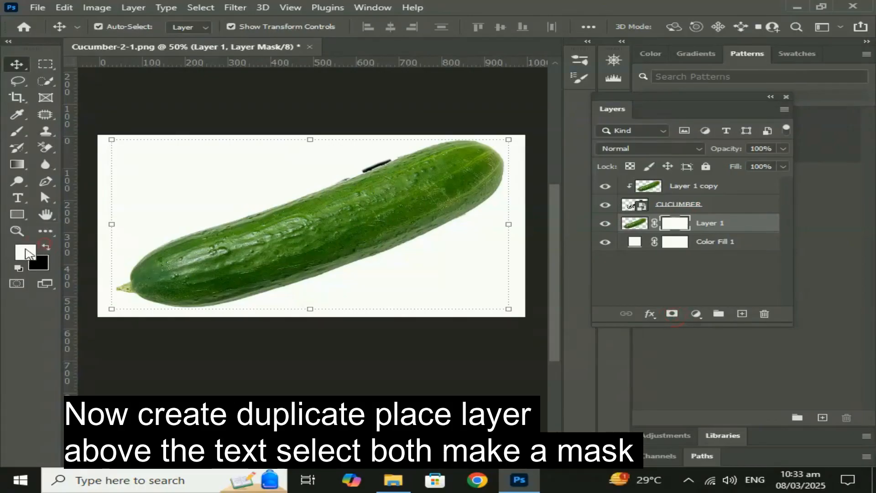
click(21, 130)
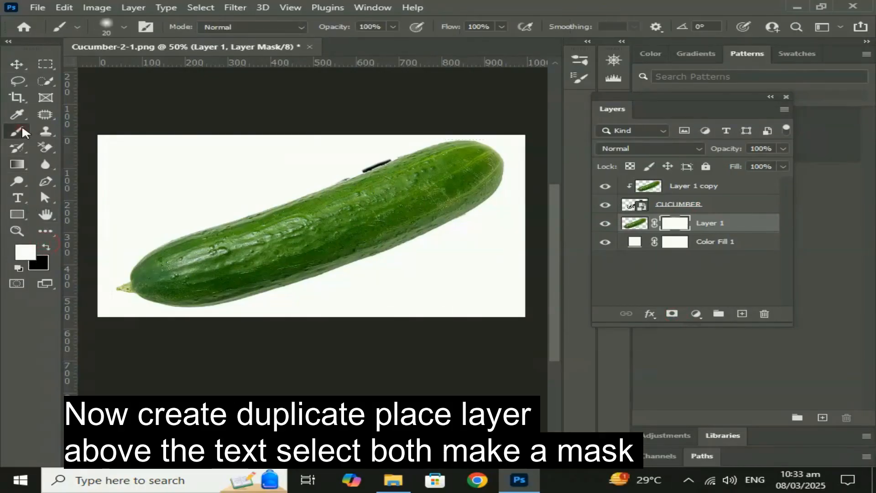
click(124, 27)
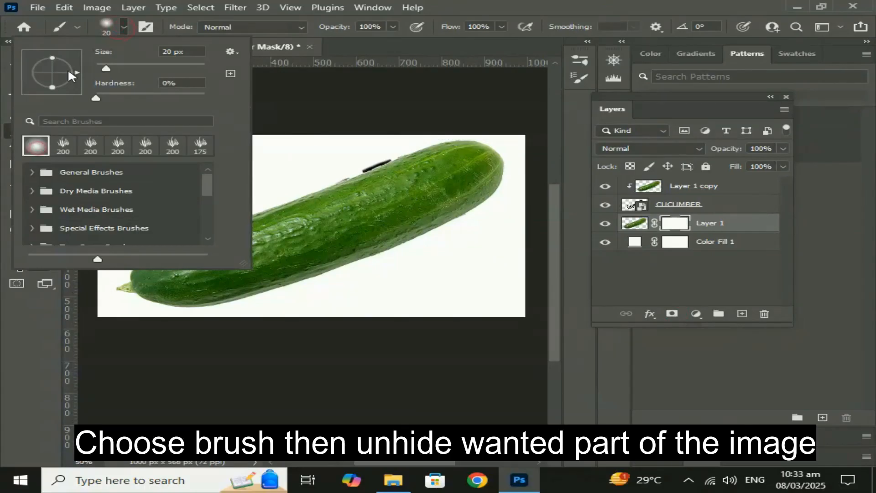
drag(95, 97, 270, 110)
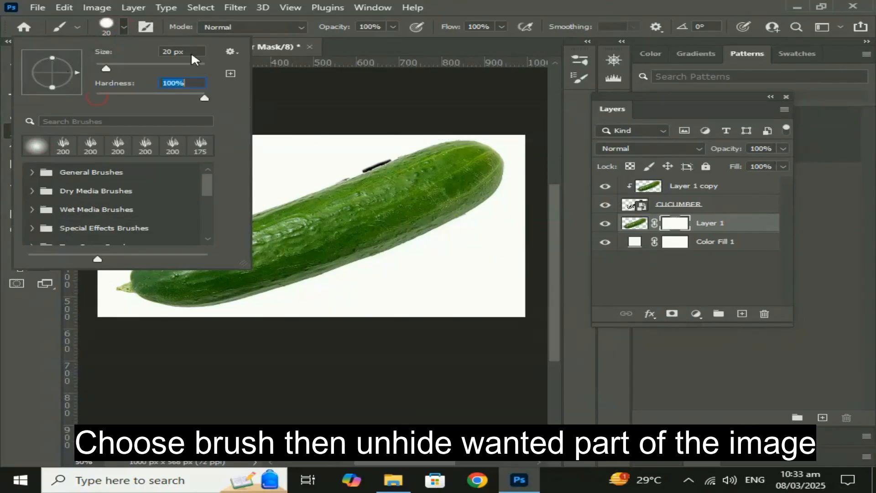
click(124, 27)
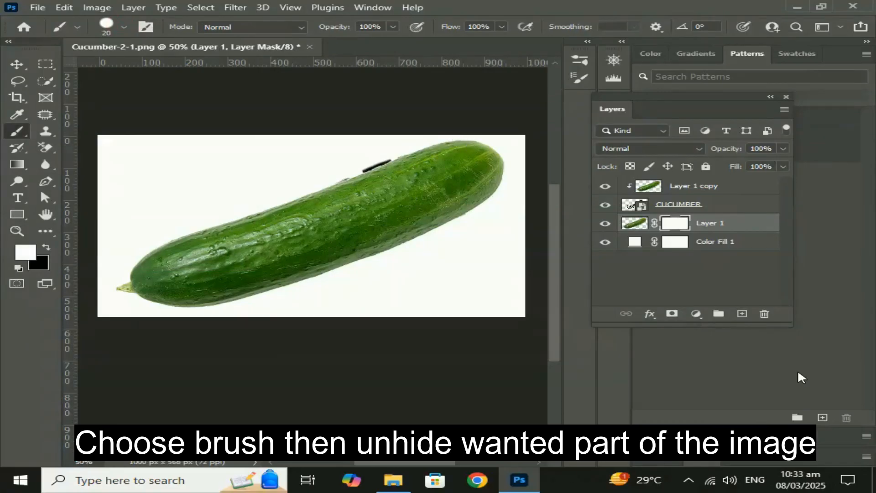
key(ctrl+i)
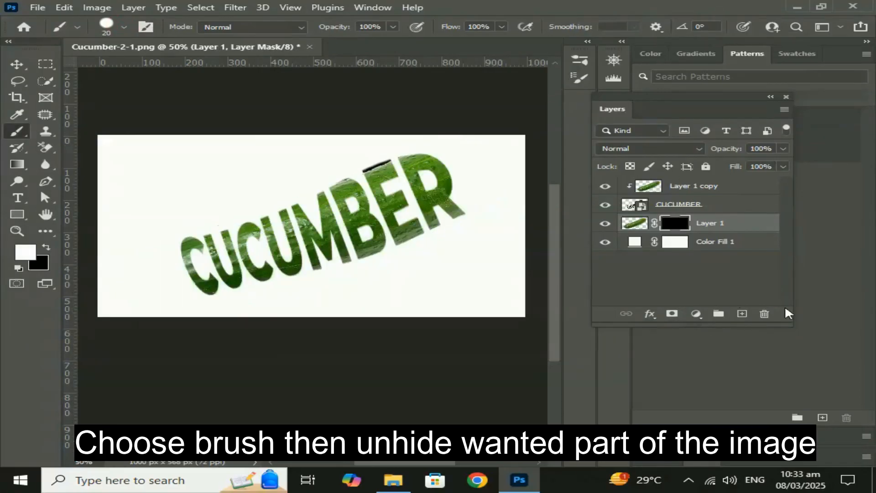
Step: Paint white on Layer 1's mask with an 80 px brush to reveal the cucumber's rounded end beyond the R
key(ctrl+minus)
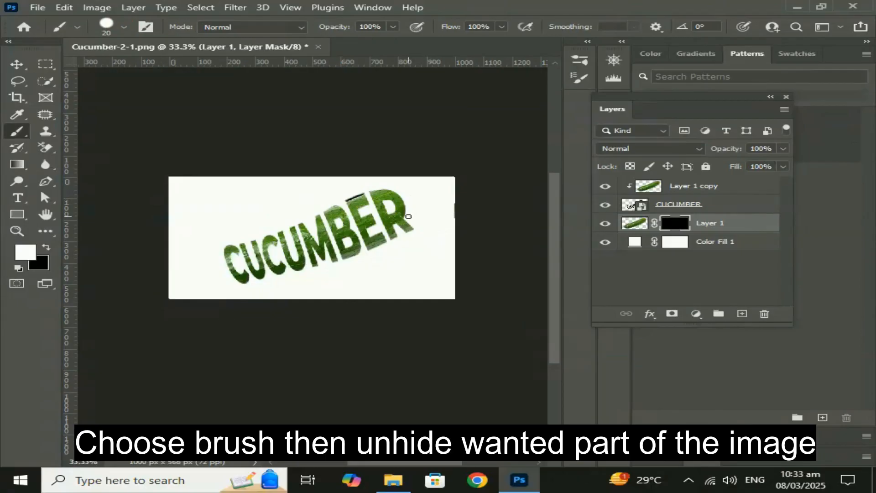
key(ctrl+plus)
drag(474, 166, 433, 187)
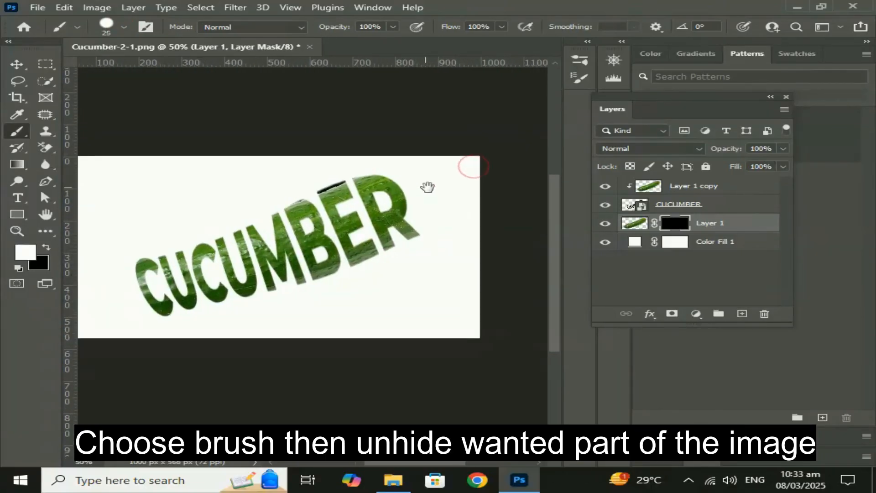
key(bracketright)
key(bracketright)
key(bracketright)
key(bracketright)
key(bracketright)
key(bracketright)
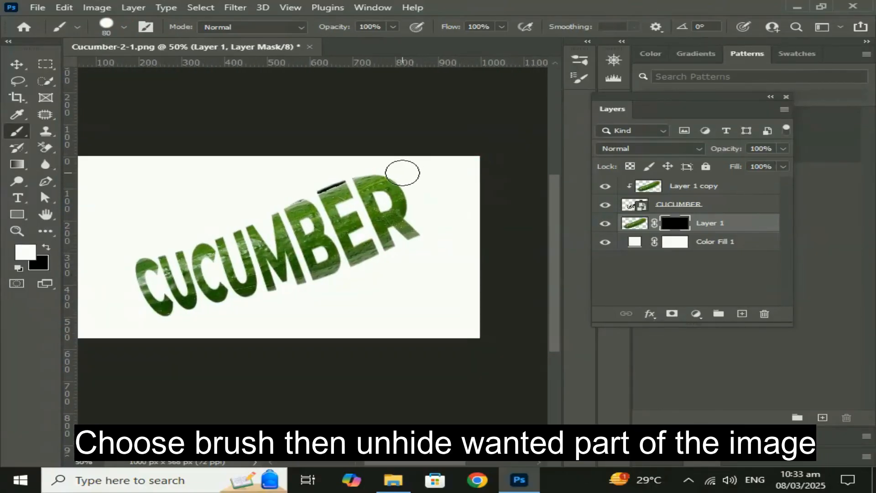
mouse_move(405, 170)
mouse_down()
mouse_move(440, 190)
mouse_move(447, 172)
mouse_move(421, 163)
mouse_move(438, 172)
mouse_move(447, 225)
mouse_move(427, 227)
mouse_move(438, 206)
mouse_move(398, 168)
mouse_up()
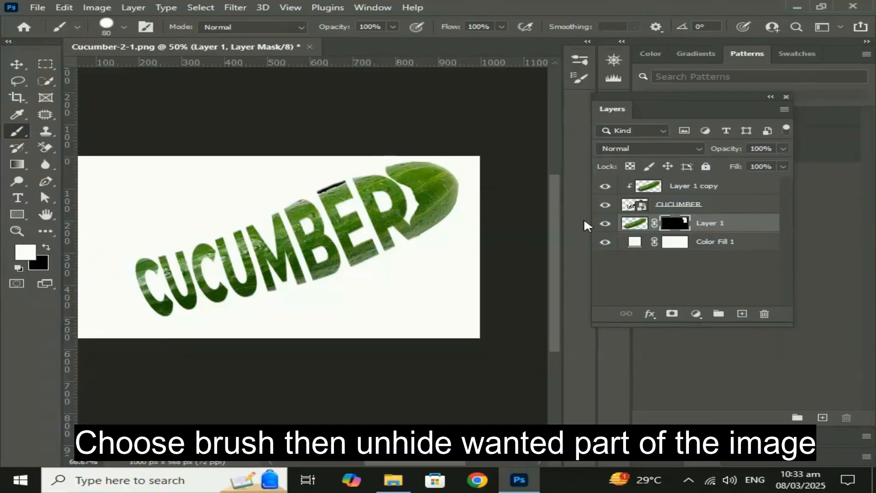
Step: Fill the gap between the letter R and the revealed cucumber end using a 35 px white brush on the mask
key(ctrl+plus)
drag(465, 97, 361, 209)
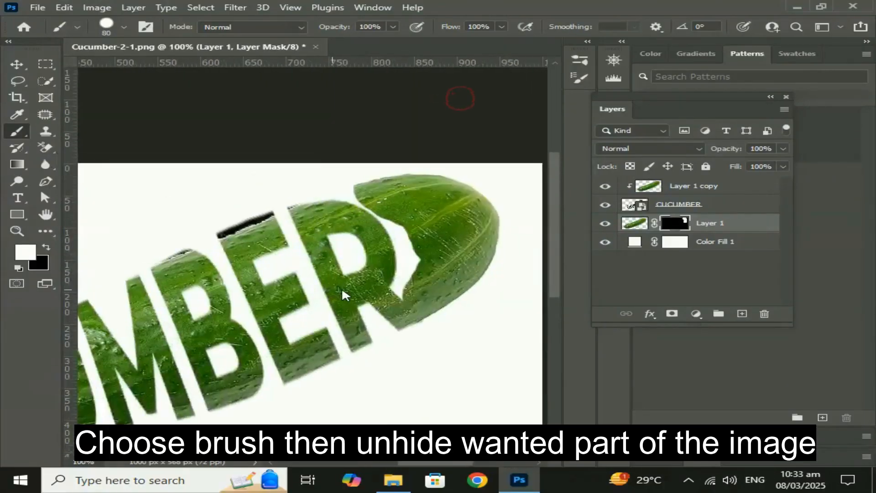
key(bracketleft)
key(bracketleft)
key(bracketleft)
key(bracketleft)
key(bracketleft)
key(bracketleft)
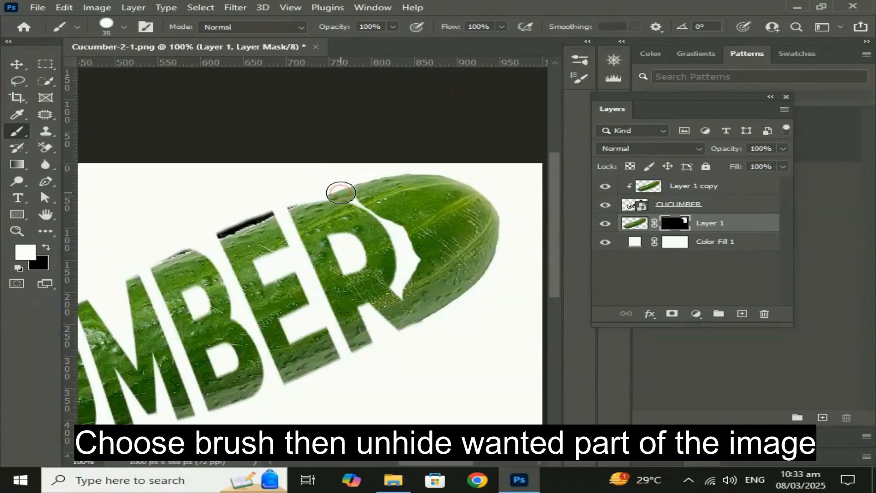
mouse_move(341, 192)
mouse_down()
mouse_move(390, 209)
mouse_move(410, 232)
mouse_move(426, 278)
mouse_move(409, 292)
mouse_move(416, 261)
mouse_up()
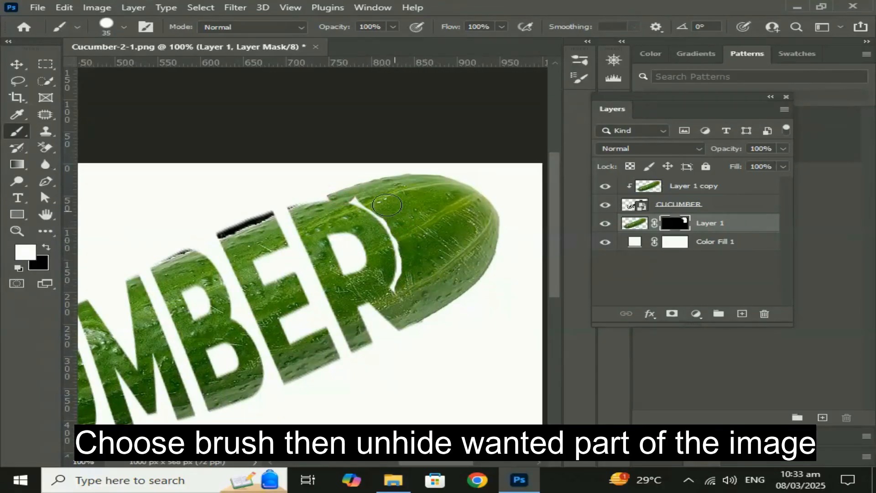
drag(356, 193, 381, 208)
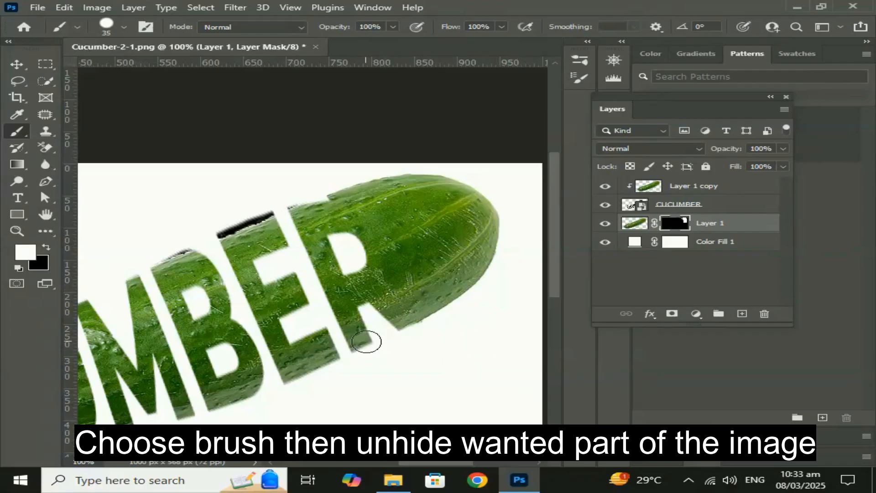
Step: Try to mask out a thin gap between the R's leg and the cucumber end with a 9 px black brush
click(46, 249)
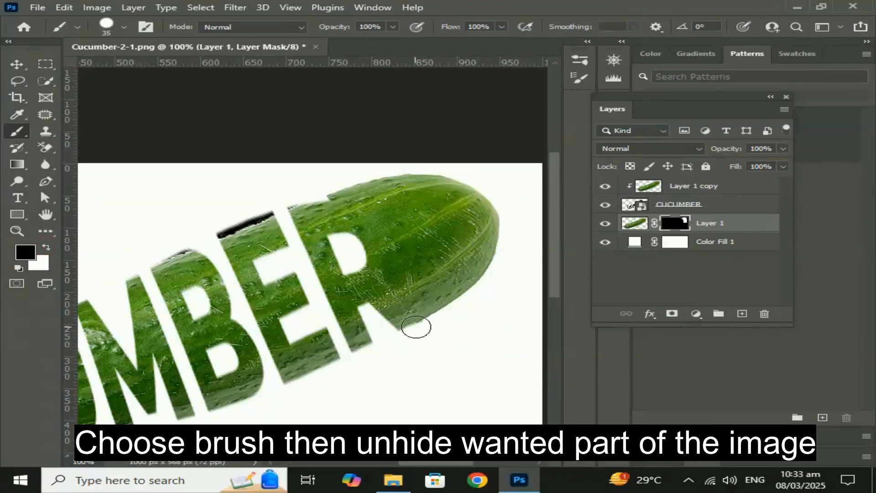
key(bracketleft)
key(bracketleft)
key(bracketleft)
key(bracketleft)
key(bracketleft)
key(bracketleft)
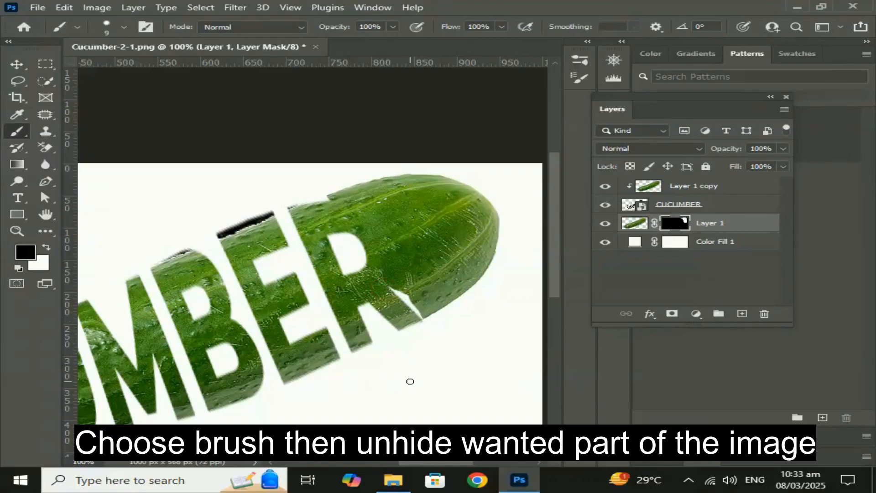
key(ctrl+z)
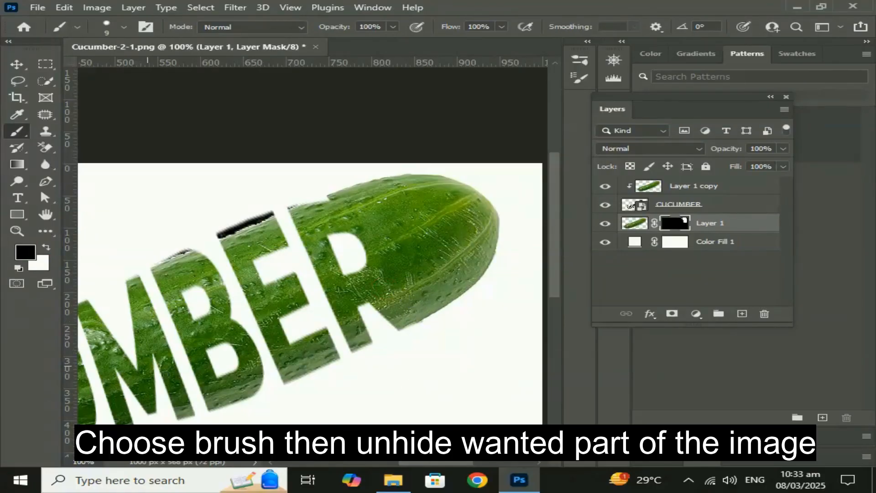
Step: Switch to a 25 px white brush and fill the notch in the cucumber's upper edge above the R
drag(151, 355, 250, 317)
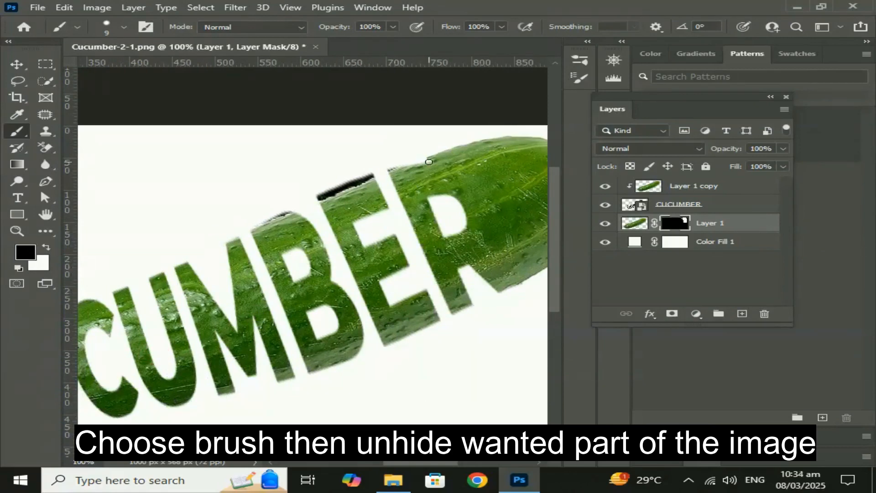
key(x)
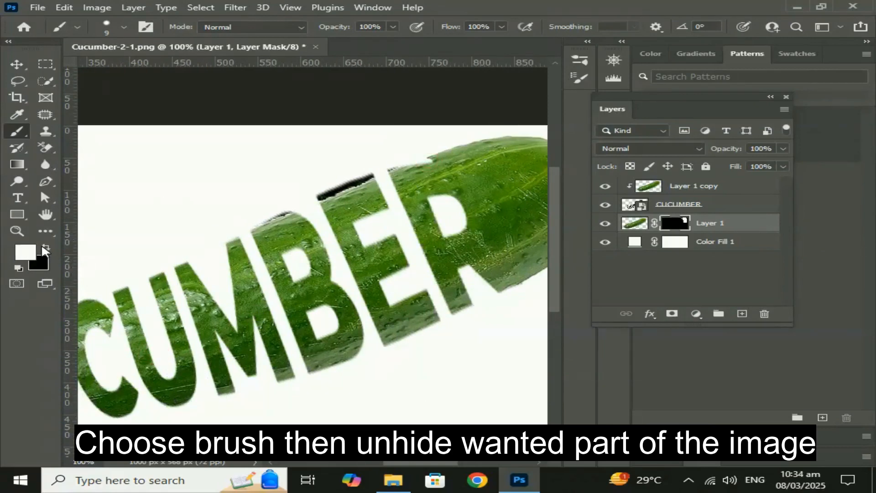
key(bracketright)
key(bracketright)
key(bracketright)
key(bracketright)
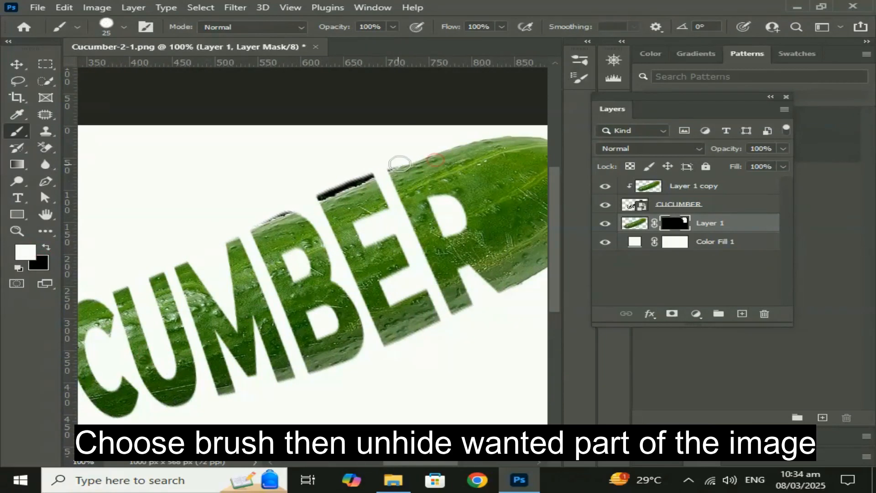
Step: Try to reveal the stem end's outline around the first C with the 25 px brush
drag(243, 345, 424, 293)
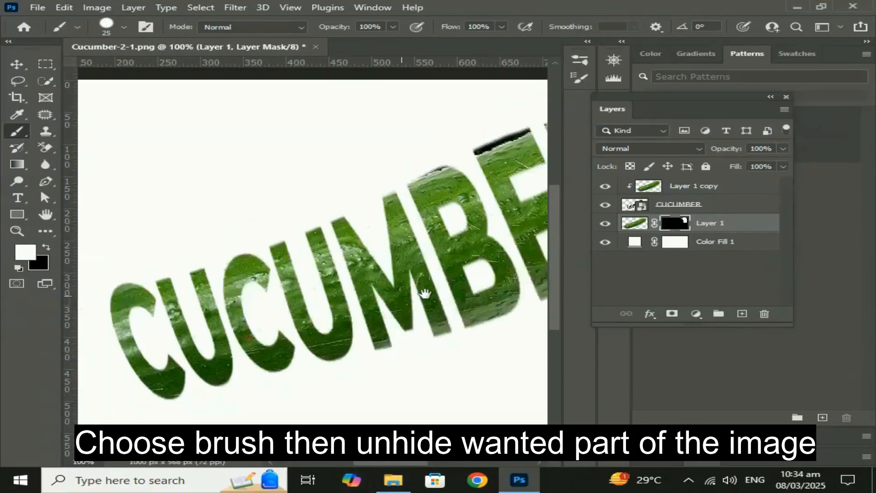
drag(268, 302, 406, 227)
mouse_move(274, 201)
mouse_down()
mouse_move(216, 235)
mouse_move(195, 270)
mouse_move(241, 327)
mouse_move(177, 276)
mouse_move(174, 302)
mouse_move(234, 328)
mouse_up()
mouse_move(182, 291)
mouse_down()
mouse_move(321, 334)
mouse_move(266, 334)
mouse_move(330, 321)
mouse_up()
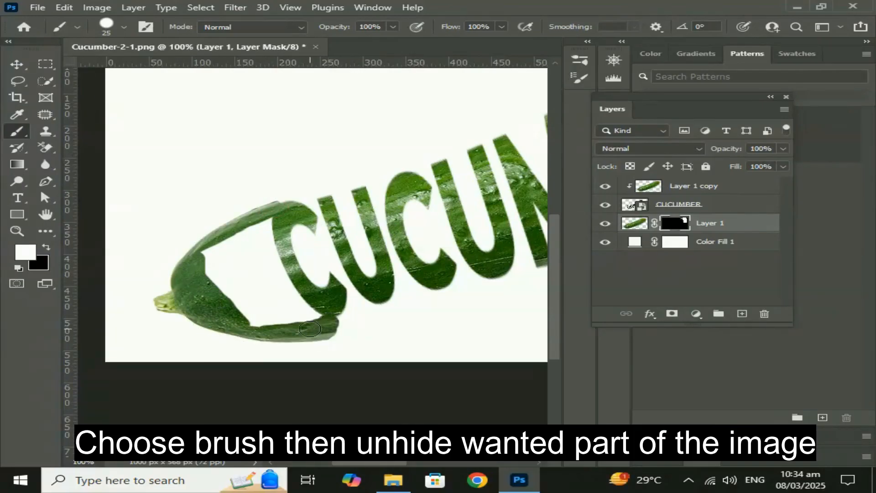
key(ctrl+z)
Step: Paint the stem end and stalk back in up to the first C, enlarging the white brush to 50 px
mouse_move(257, 217)
mouse_down()
mouse_move(269, 323)
mouse_move(268, 215)
mouse_up()
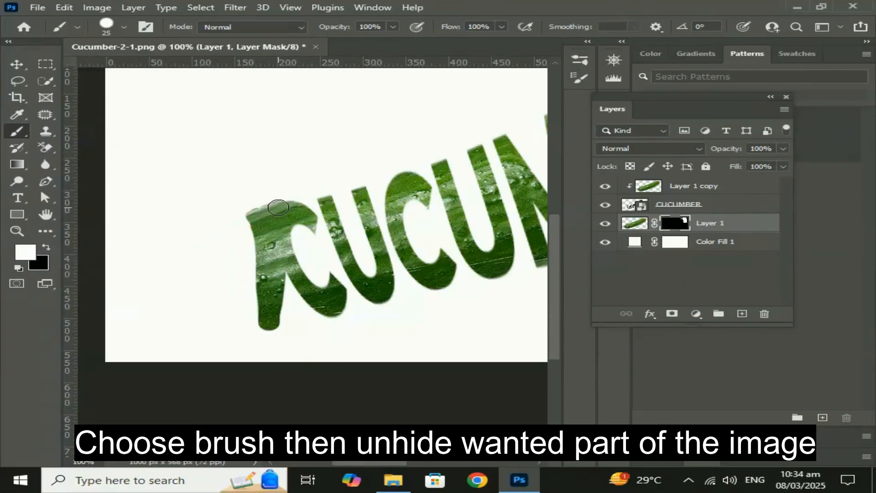
mouse_move(207, 222)
mouse_down()
mouse_move(226, 228)
mouse_move(192, 264)
mouse_move(244, 234)
mouse_up()
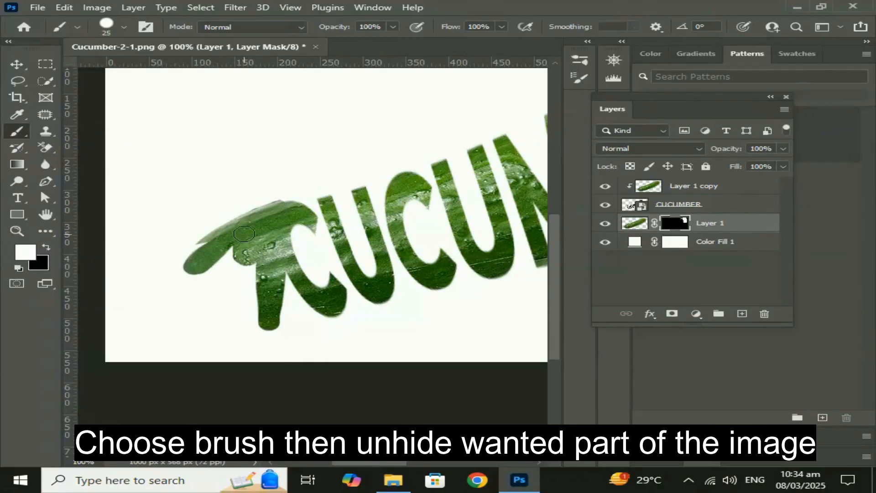
mouse_move(192, 264)
mouse_down()
mouse_move(166, 300)
mouse_move(186, 278)
mouse_move(177, 287)
mouse_move(216, 316)
mouse_move(207, 311)
mouse_move(265, 302)
mouse_move(211, 287)
mouse_move(240, 259)
mouse_up()
key(bracketright)
mouse_move(264, 287)
mouse_down()
mouse_move(314, 322)
mouse_move(281, 334)
mouse_move(186, 338)
mouse_move(297, 335)
mouse_move(324, 323)
mouse_move(335, 290)
mouse_move(336, 321)
mouse_move(258, 343)
mouse_up()
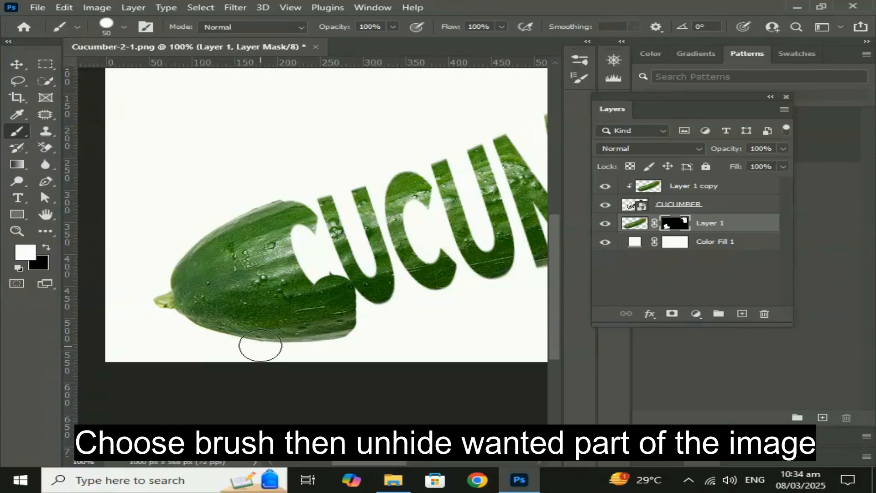
key(ctrl+z)
mouse_move(266, 279)
mouse_down()
mouse_move(323, 322)
mouse_move(265, 336)
mouse_move(141, 298)
mouse_move(206, 292)
mouse_move(236, 302)
mouse_move(252, 272)
mouse_move(222, 249)
mouse_move(303, 329)
mouse_move(286, 335)
mouse_up()
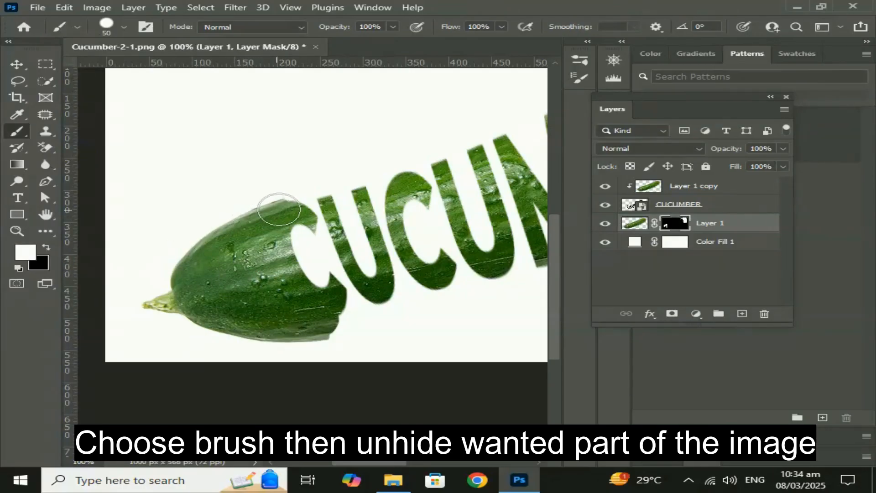
Step: Target the Layer 1 image instead of its mask and select its subject, the whole cucumber
key(ctrl+minus)
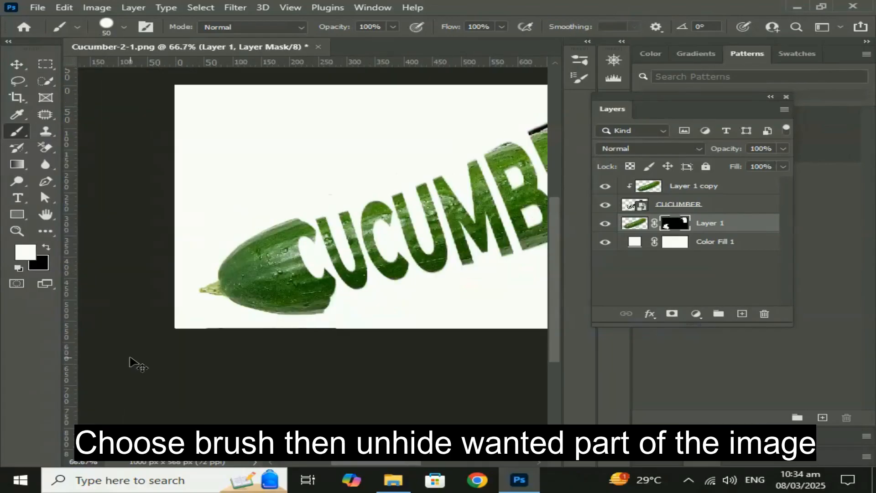
key(ctrl+minus)
click(17, 64)
drag(520, 222, 483, 222)
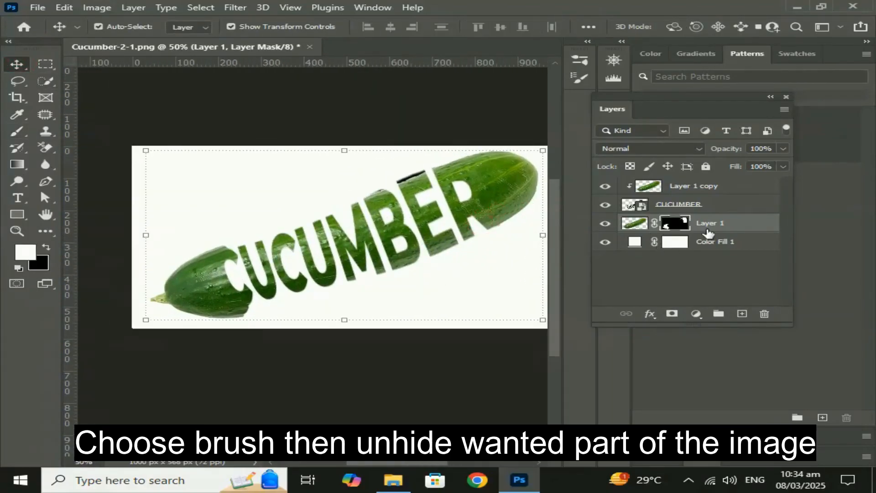
click(473, 275)
click(708, 225)
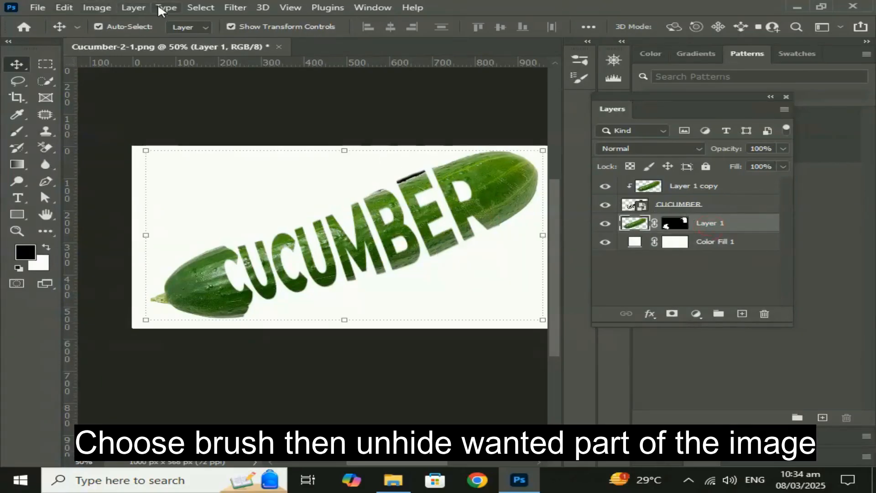
click(200, 7)
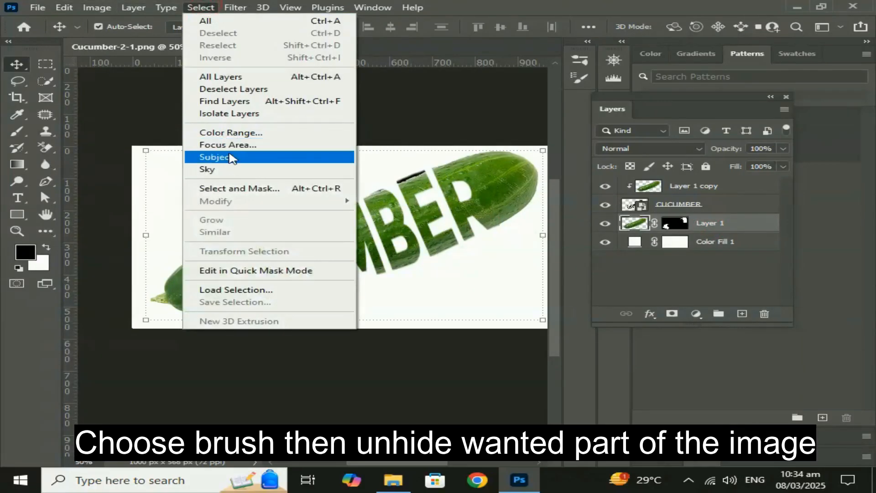
click(230, 158)
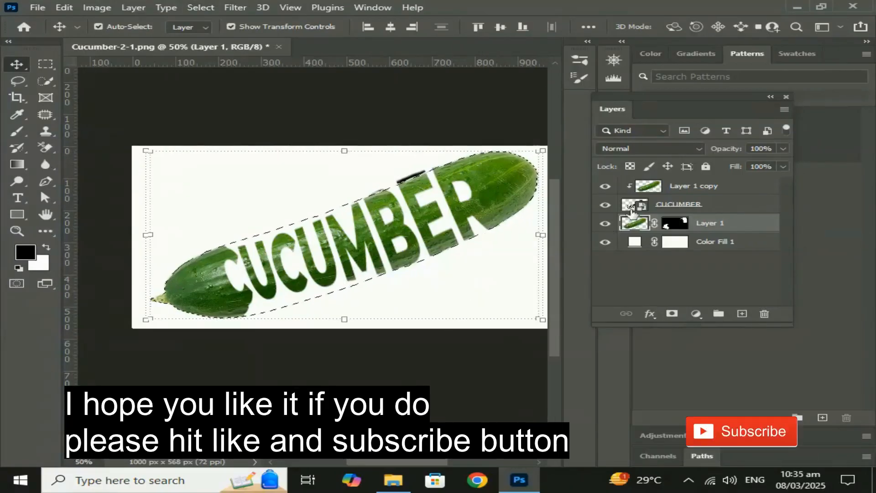
Step: Mask the CUCUMBER text layer with the cucumber-shaped selection and deselect the layer
click(696, 206)
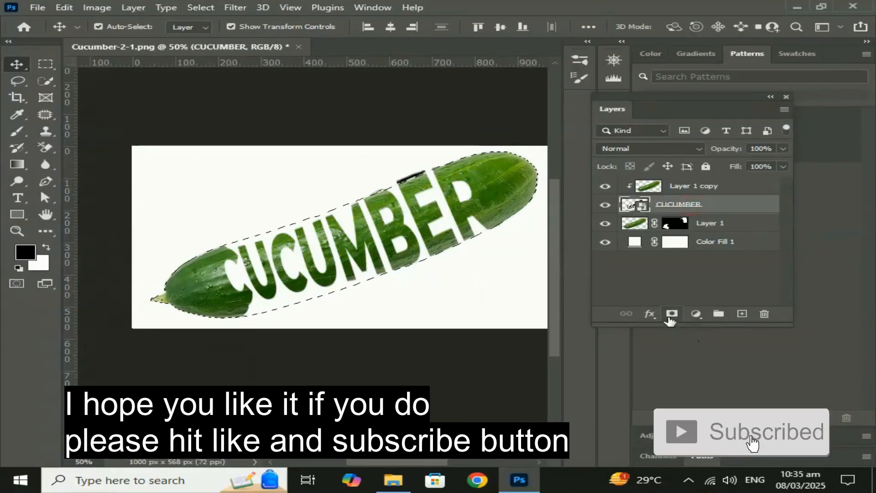
click(672, 314)
click(284, 352)
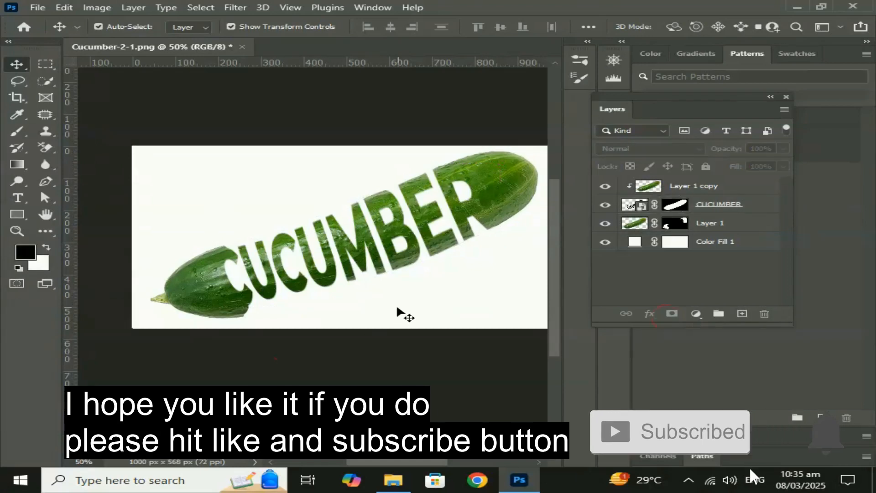
drag(399, 308, 357, 309)
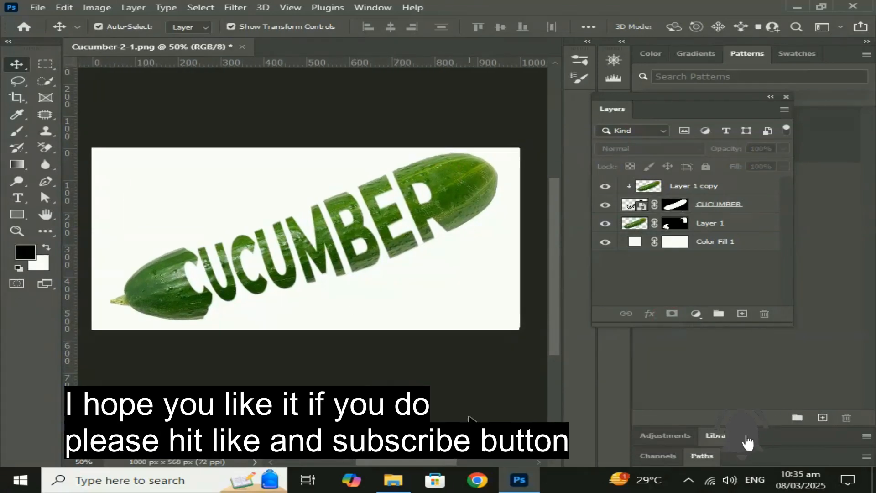